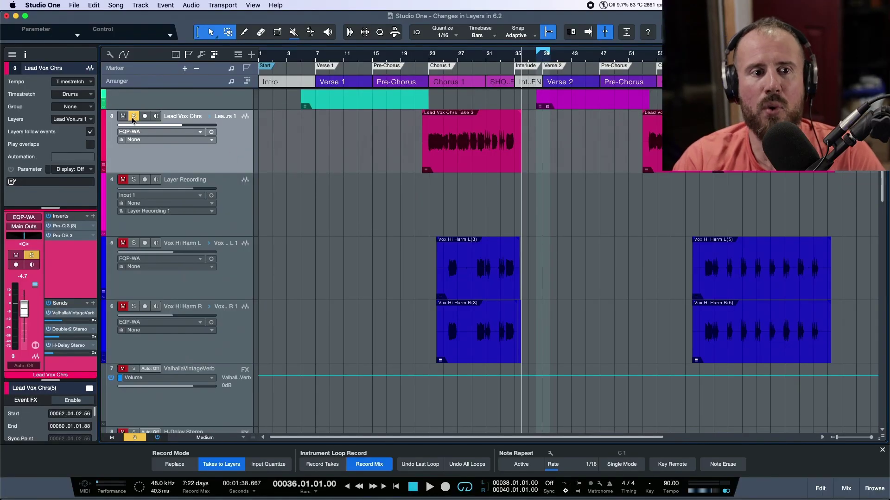
Step: Unsolo the Lead Vox Chrs track and select the Layer Recording track
click(133, 117)
scroll(418, 222, down, 15)
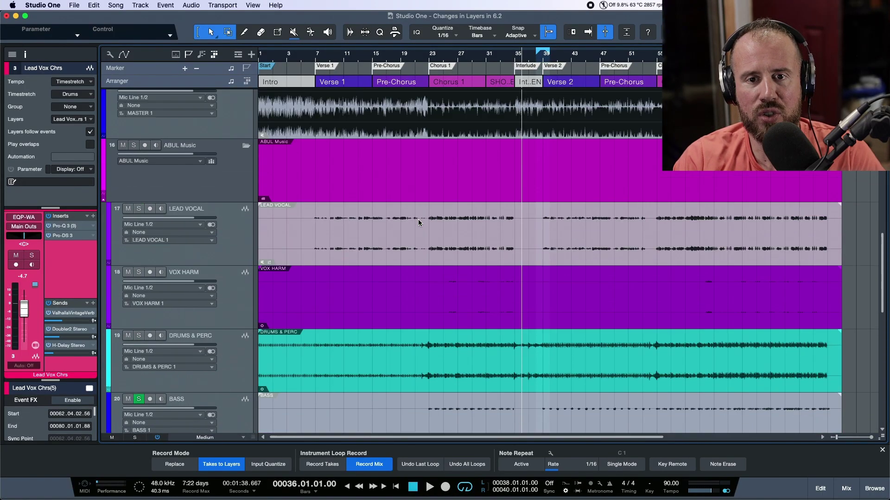
scroll(418, 222, up, 15)
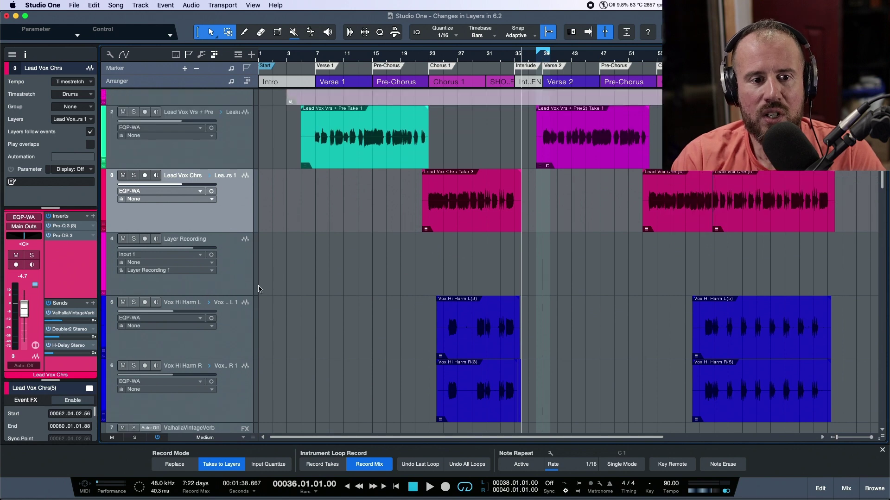
click(249, 277)
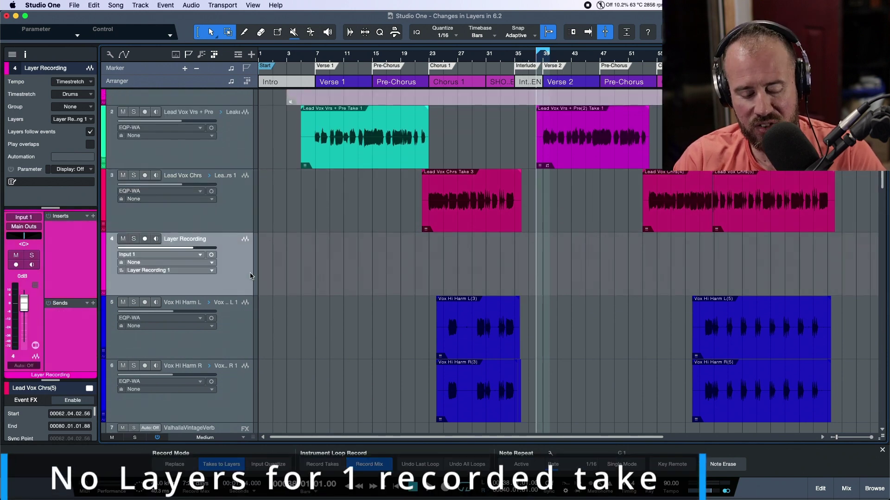
Step: Arm and solo Layer Recording, then record a single take starting at bar 38
key(e)
key(e)
key(e)
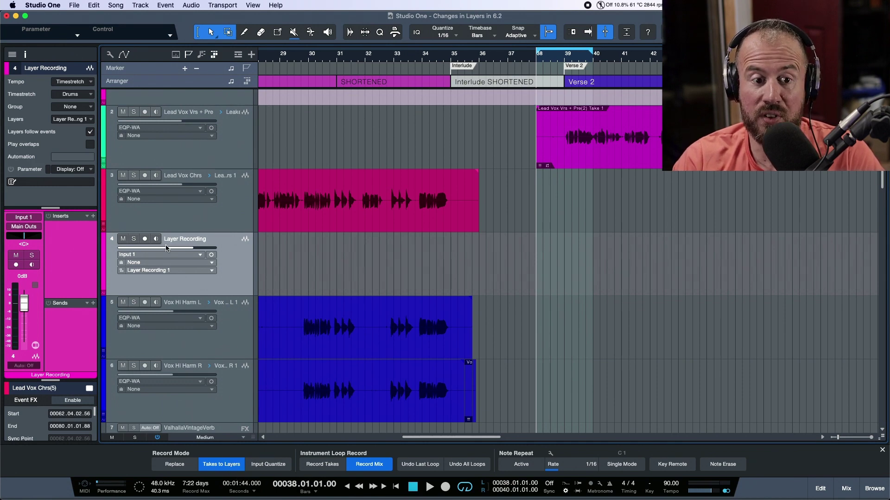
click(145, 239)
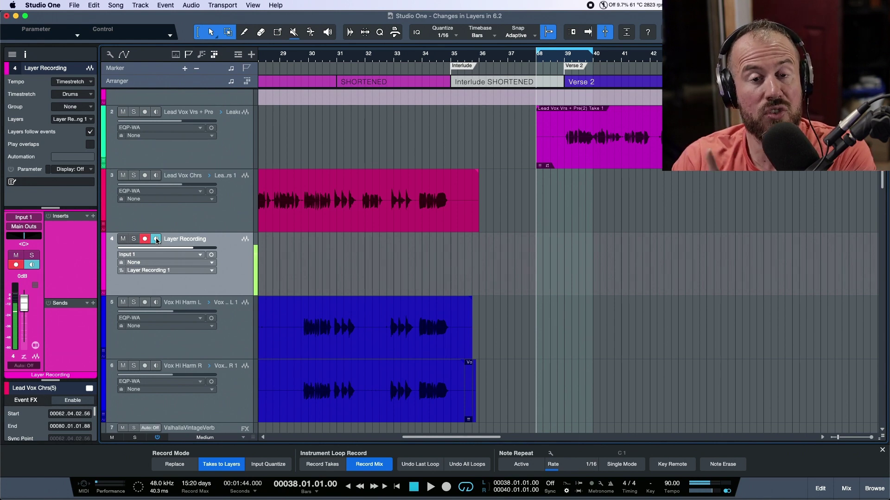
click(134, 239)
key(KP_Multiply)
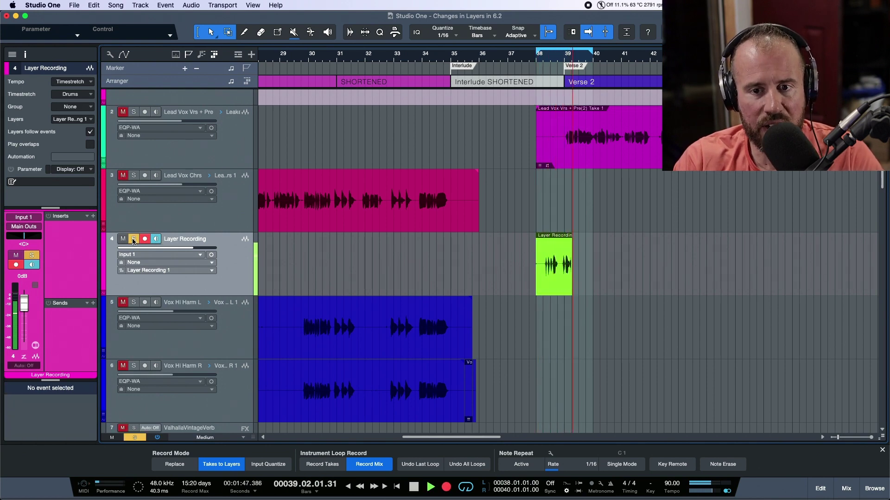
key(space)
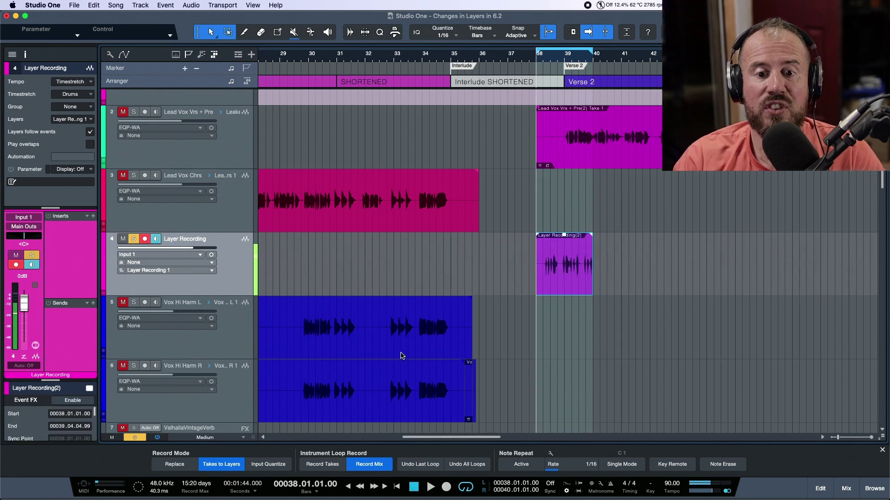
Step: Disarm, unsolo and turn off input monitoring on the Layer Recording track
right_click(232, 260)
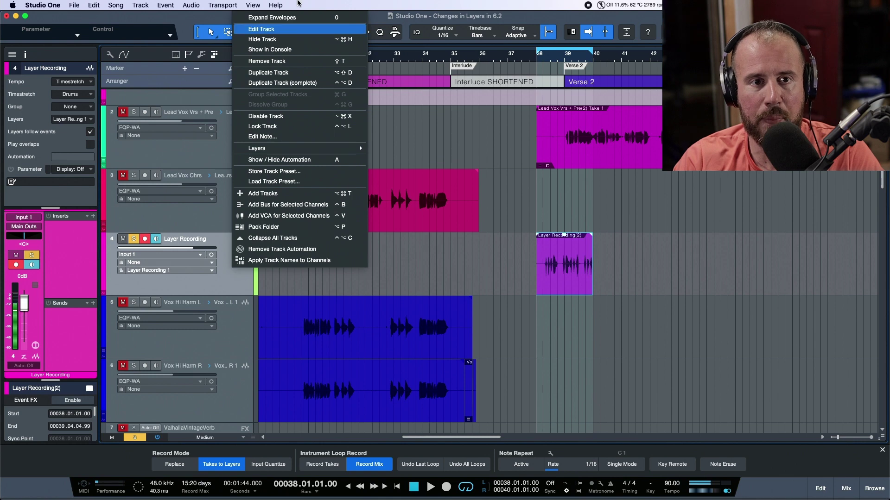
click(227, 275)
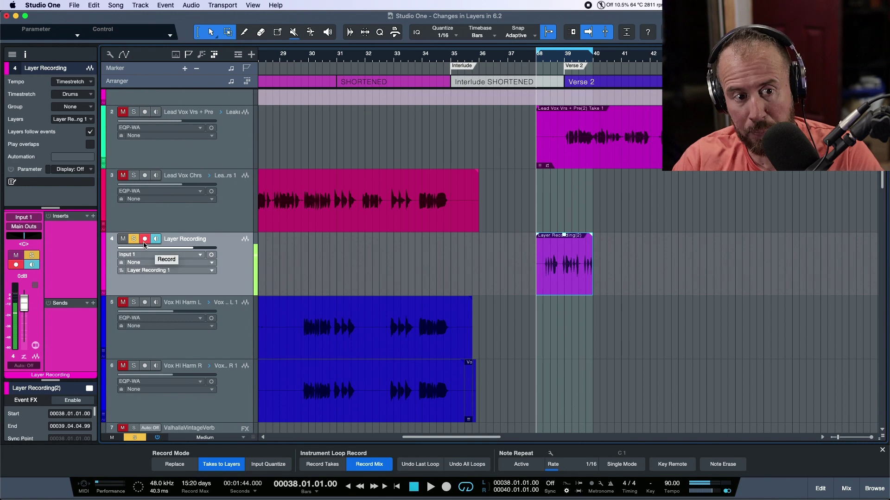
click(144, 239)
click(159, 242)
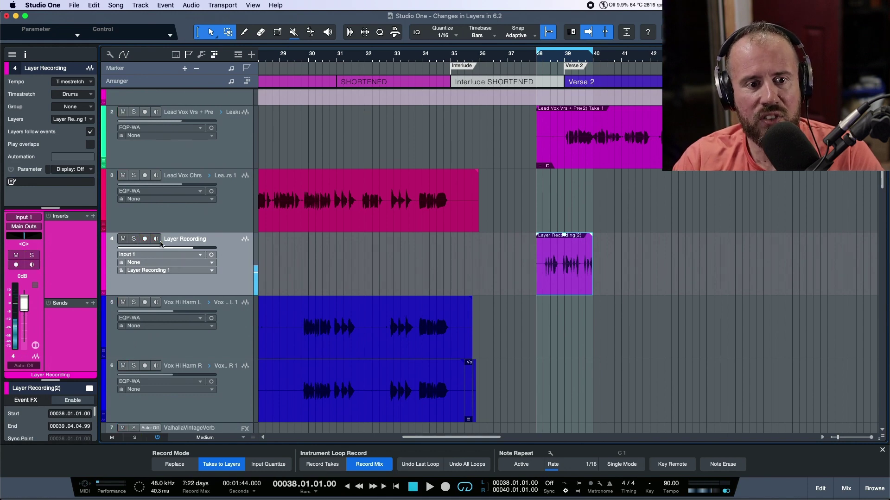
Step: Select Lead Vox Chrs and expand its take layers into lanes
scroll(759, 255, left, 10)
key(w)
key(w)
key(w)
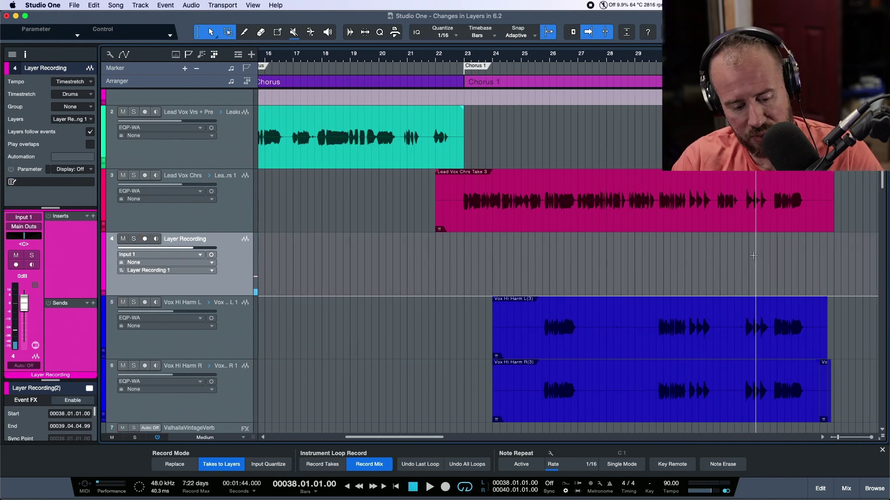
click(237, 220)
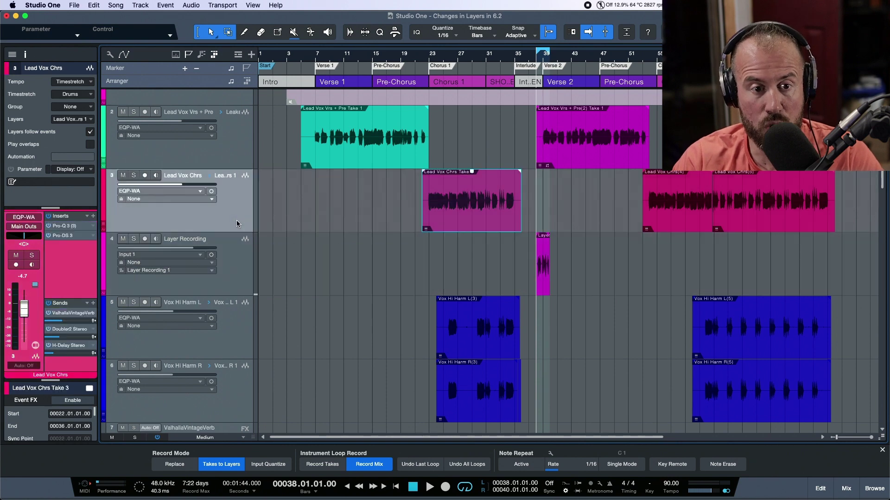
click(245, 175)
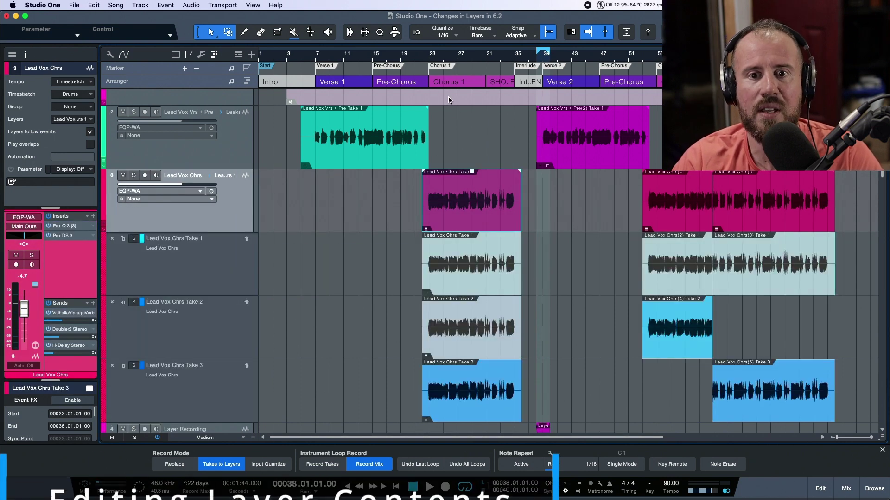
Step: Zoom in on the chorus near bar 29, make Take 1 active and shorten its end
click(473, 57)
key(e)
key(e)
key(e)
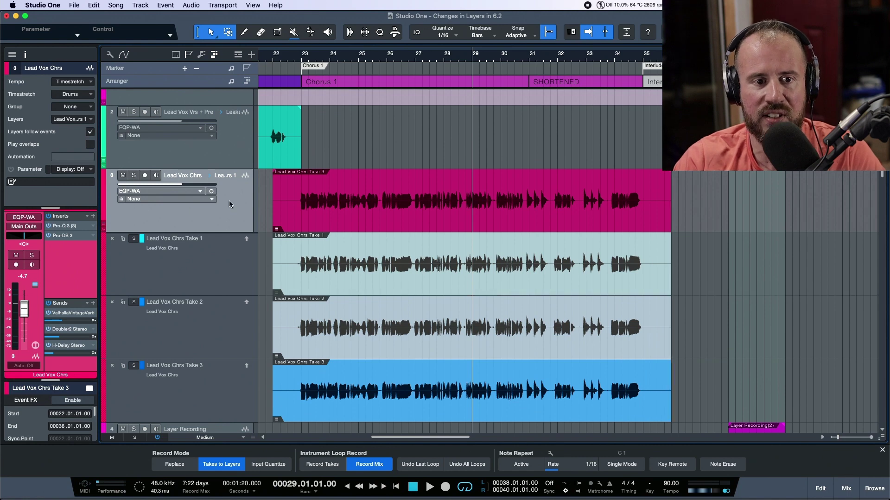
click(247, 239)
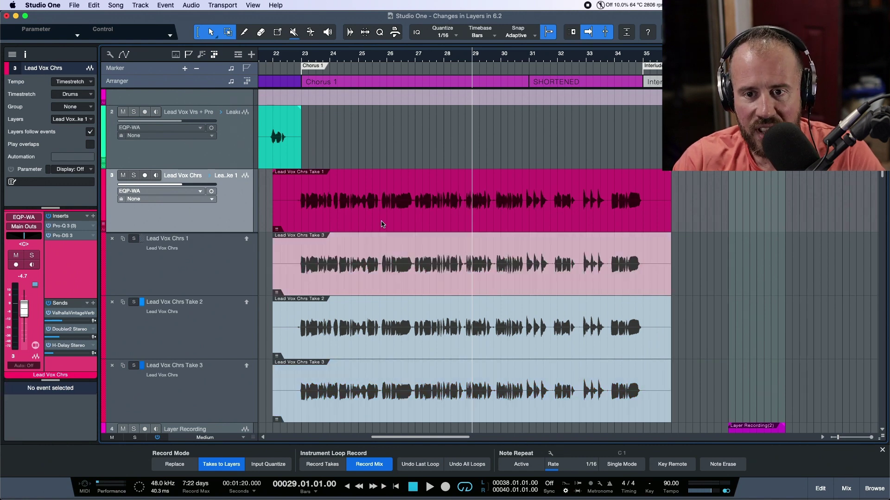
drag(671, 199, 651, 198)
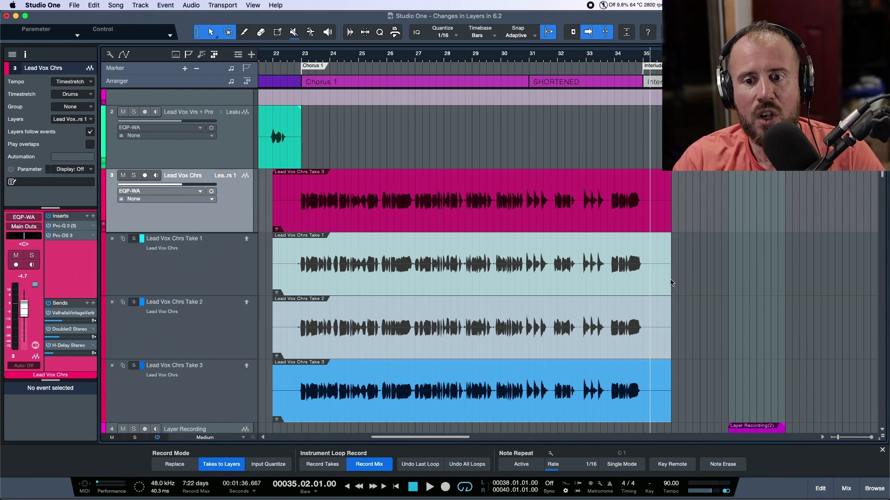
Step: Trim Take 1 to span about bar 22.4 to 35, and mark bars 31–33 on Take 2
drag(671, 286, 644, 287)
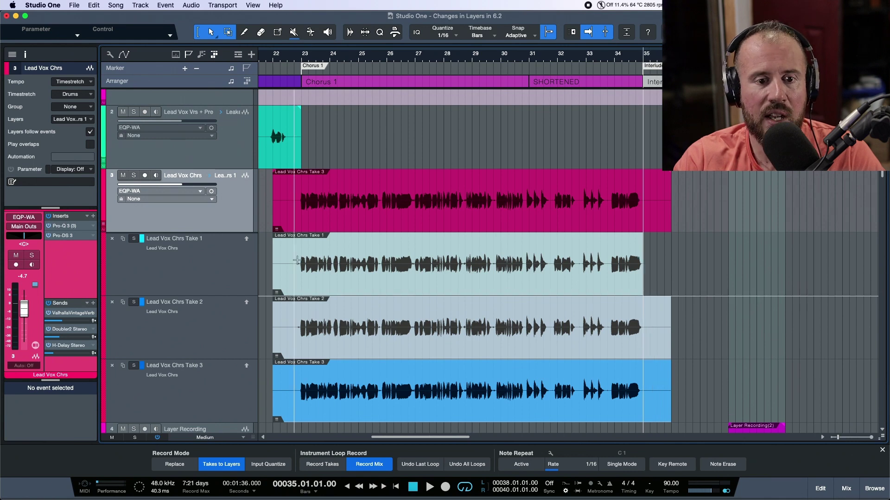
drag(271, 270, 294, 269)
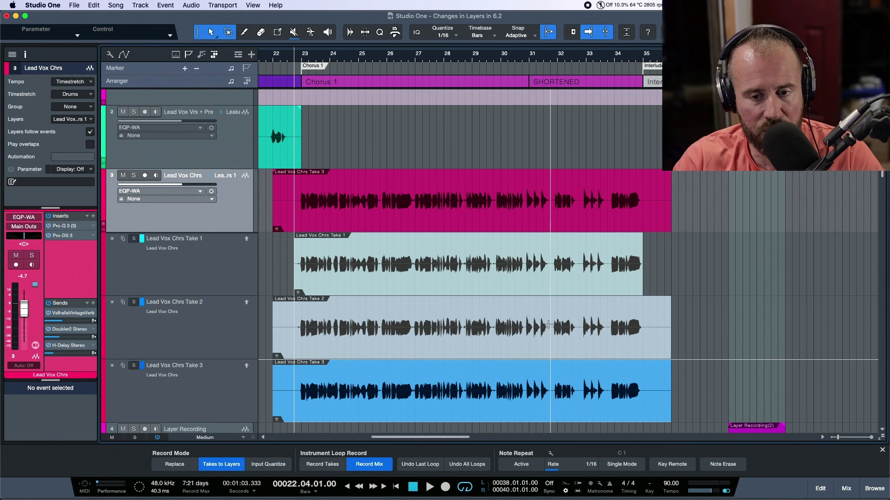
drag(549, 324, 608, 330)
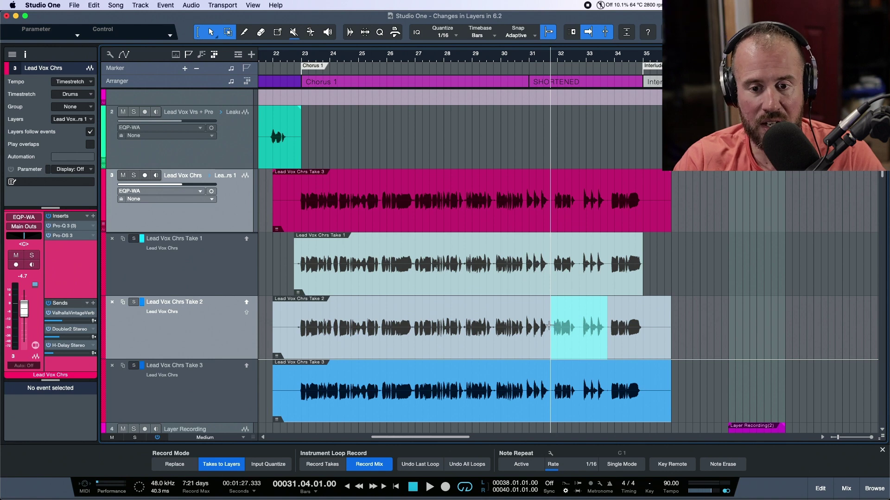
Step: Delete Take 2's short bar-32 section, its tail after bar 35, and its opening
drag(408, 325, 476, 320)
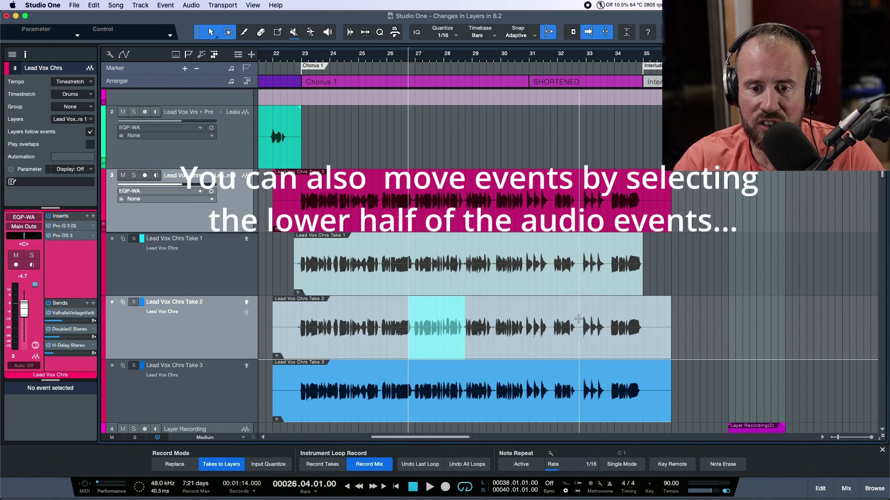
drag(579, 324, 549, 336)
key(Delete)
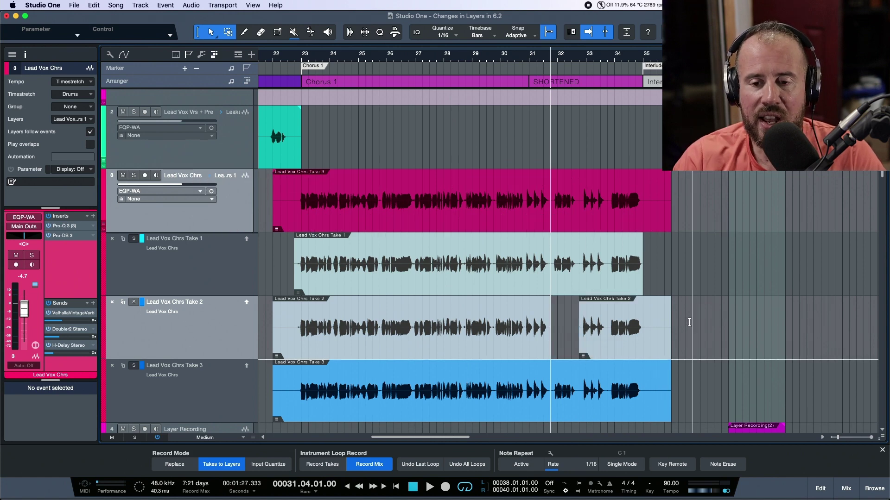
drag(697, 327, 643, 345)
key(Delete)
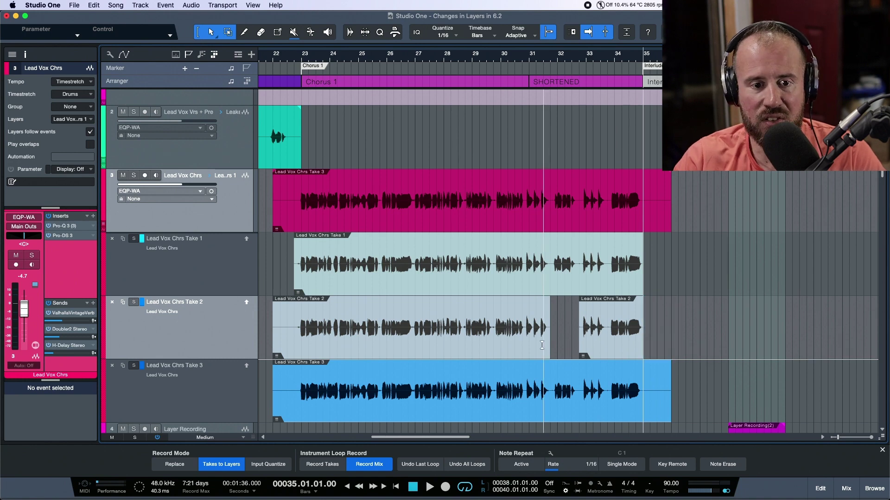
drag(266, 327, 296, 324)
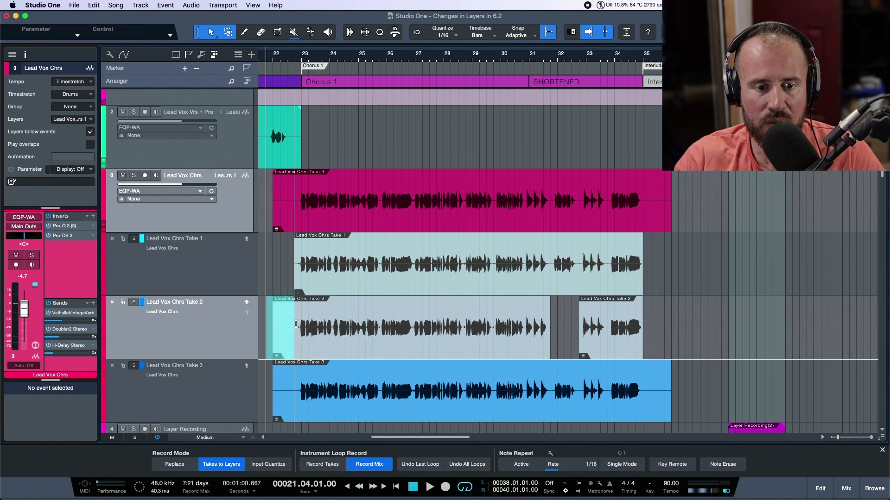
key(Delete)
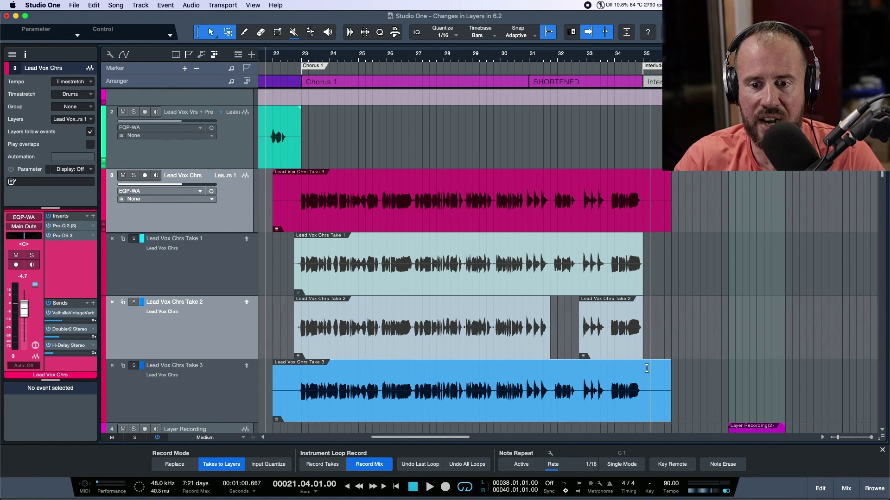
Step: Delete Take 3's middle section, its opening to bar 21.3, and bars 31.4–32.4
drag(494, 375, 412, 382)
key(Delete)
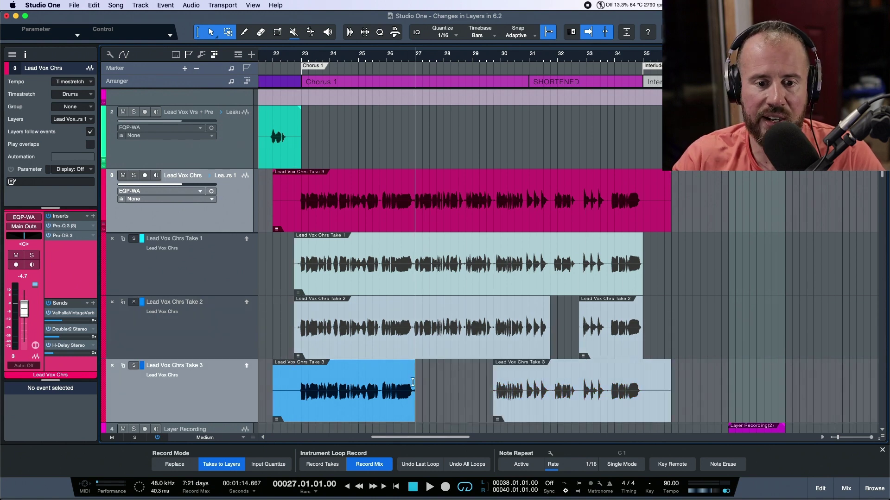
drag(337, 382, 262, 388)
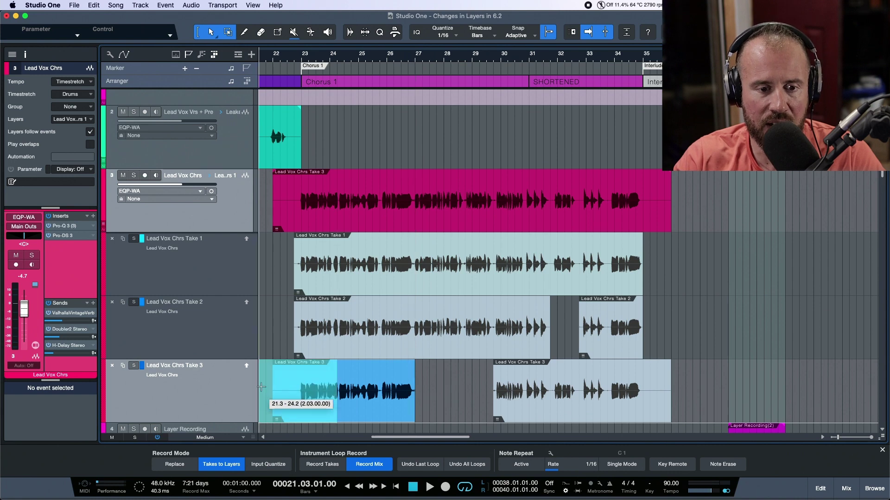
key(Delete)
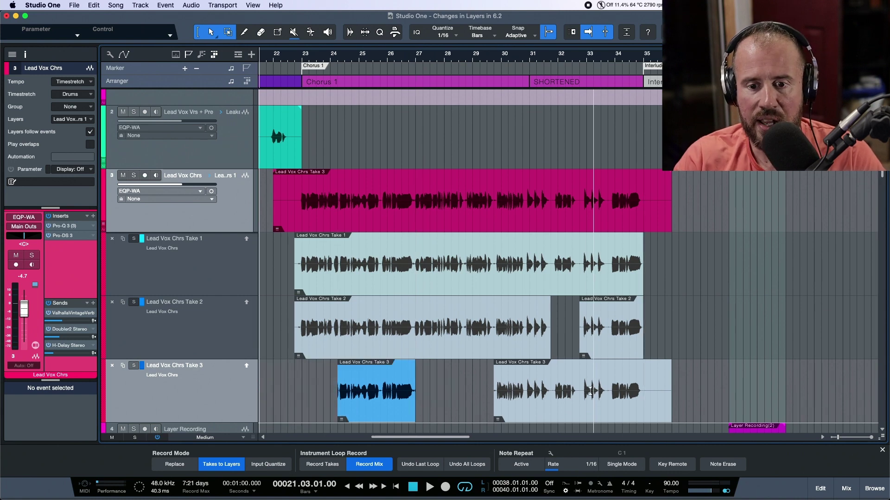
drag(580, 395, 551, 397)
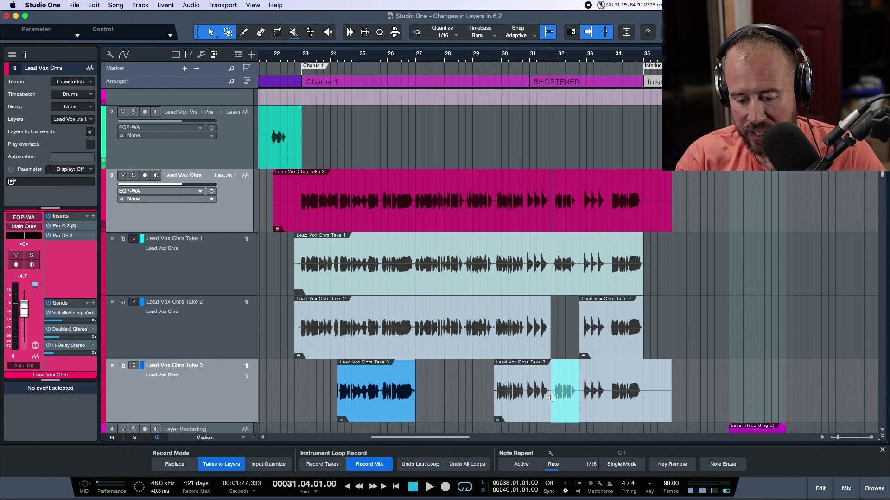
key(Delete)
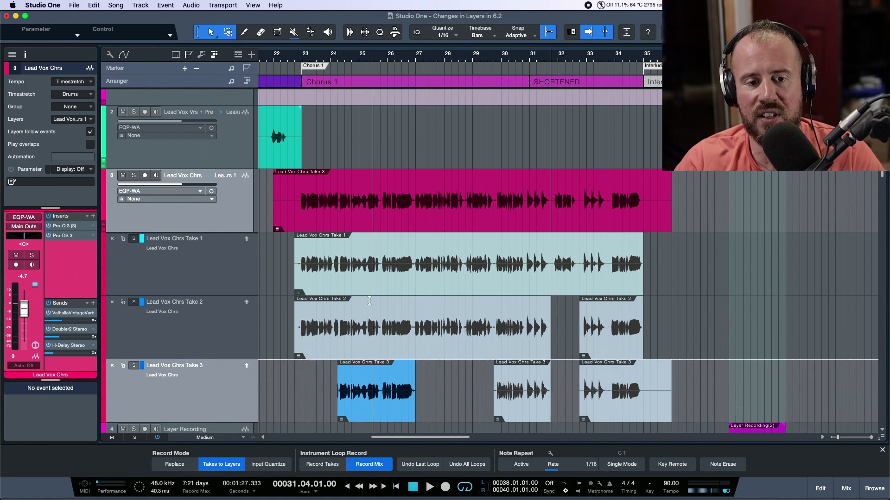
mouse_move(642, 290)
mouse_down()
mouse_move(557, 290)
mouse_move(751, 289)
mouse_move(643, 290)
mouse_up()
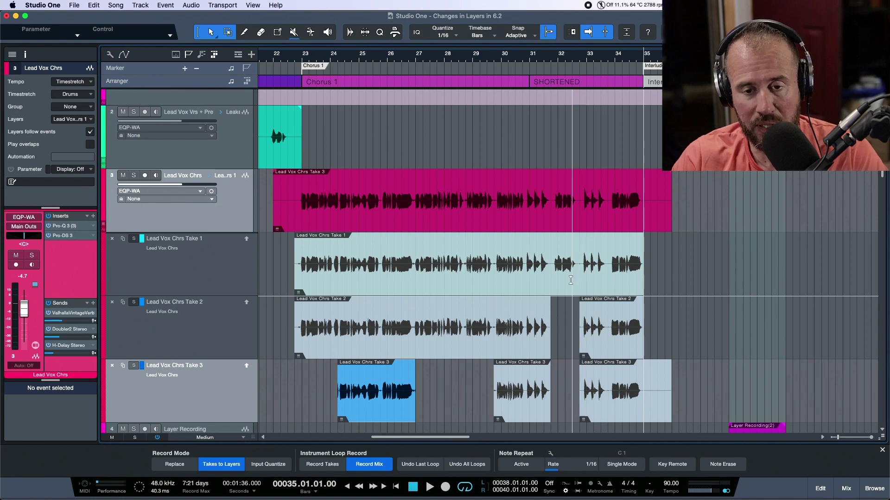
Step: Undo the trial Take 2 and Take 1 comps and clear the Take 3 event from the lead track
double_click(613, 332)
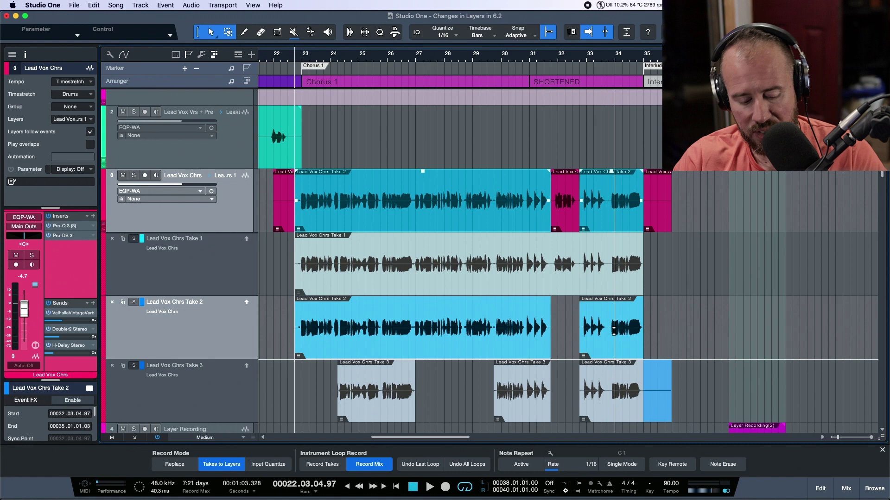
key(super+z)
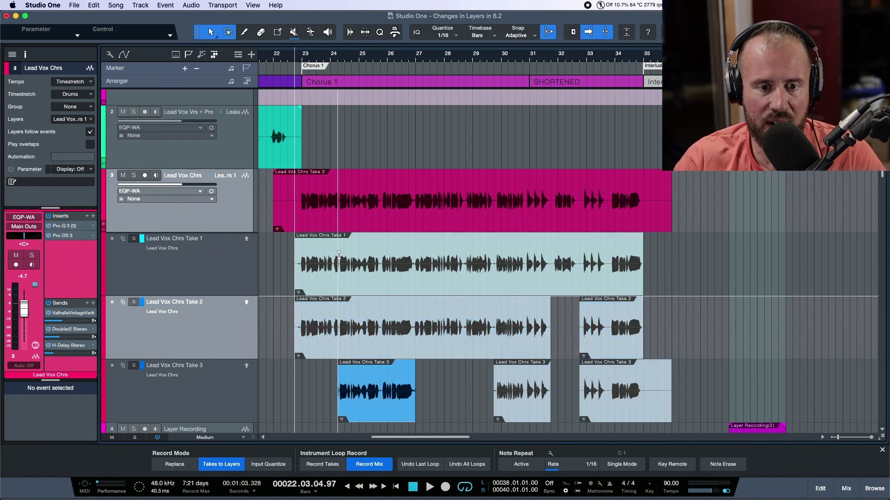
drag(338, 254, 281, 258)
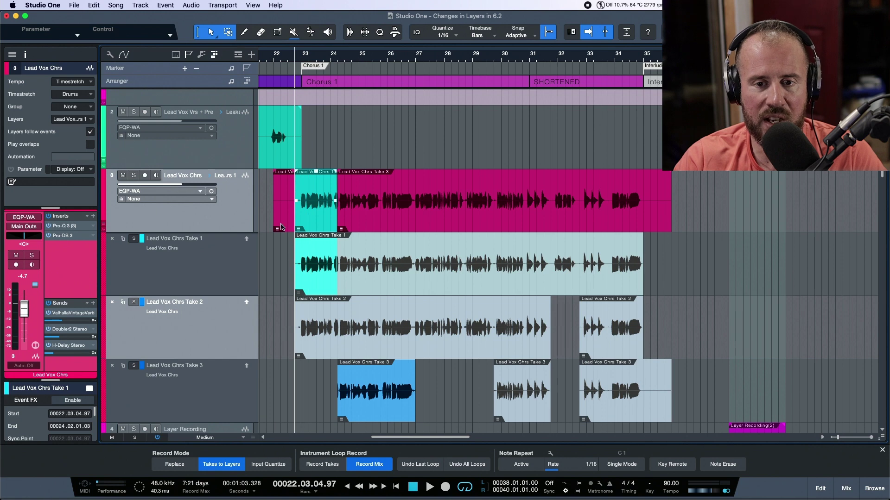
key(super+z)
click(398, 223)
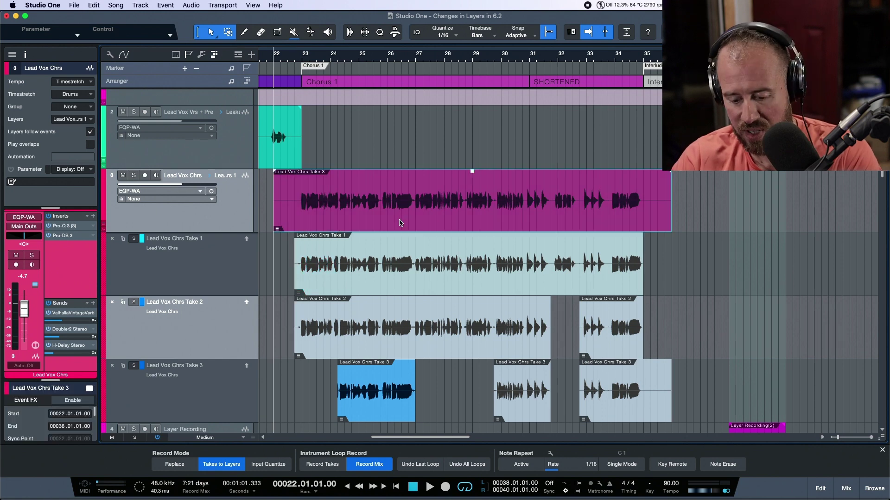
key(Delete)
Step: Comp Take 1's opening, then alternating Take 2 and Take 3 pieces through bar 35
drag(337, 266, 276, 273)
drag(338, 328, 402, 329)
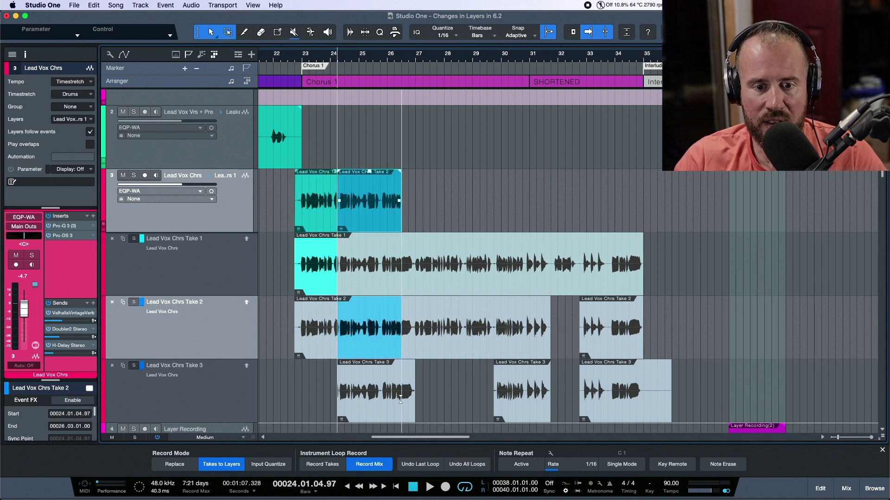
drag(401, 399, 415, 398)
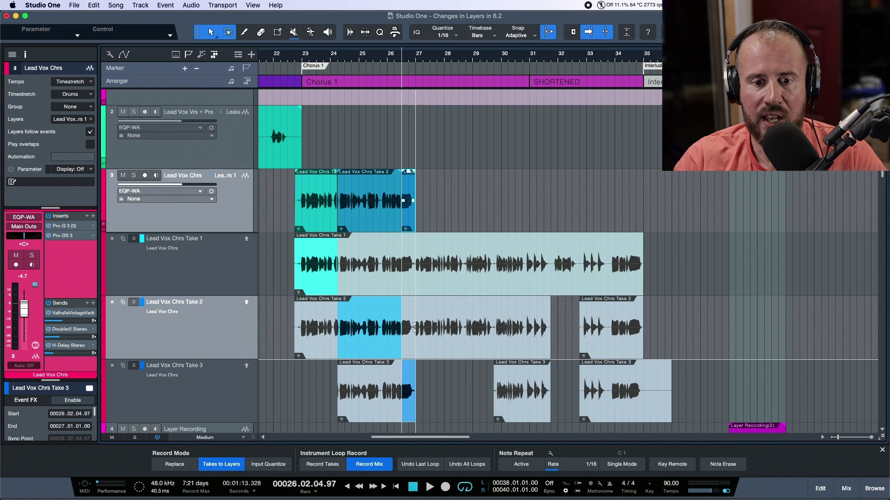
drag(414, 328, 559, 330)
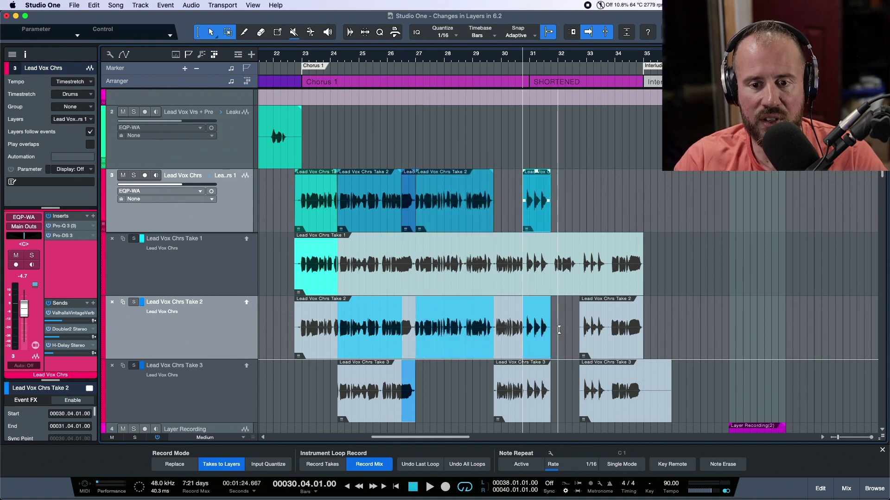
drag(522, 392, 494, 392)
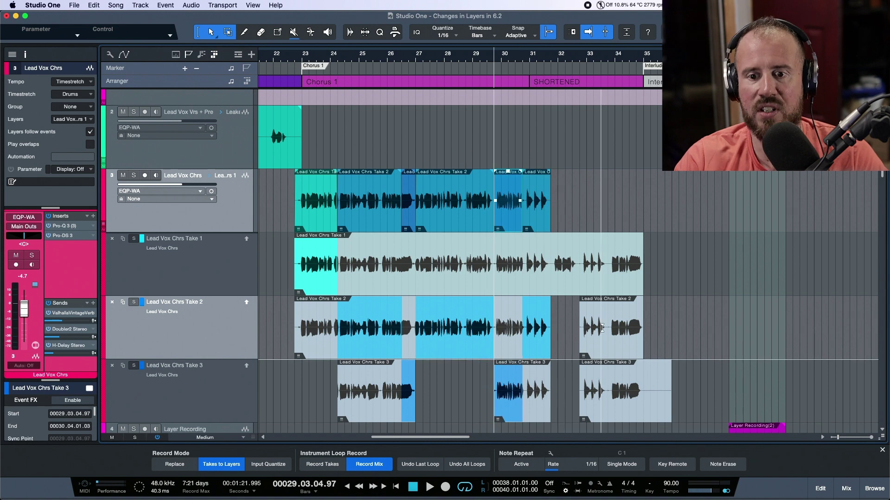
drag(581, 328, 642, 327)
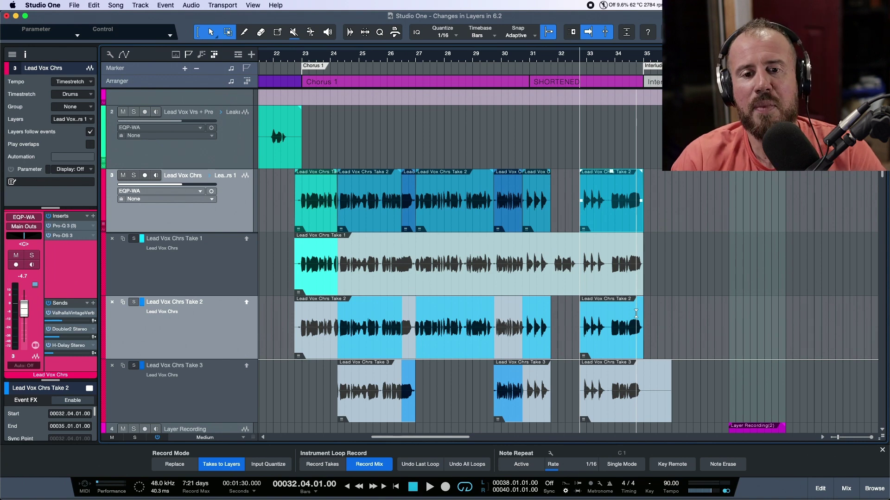
key(w)
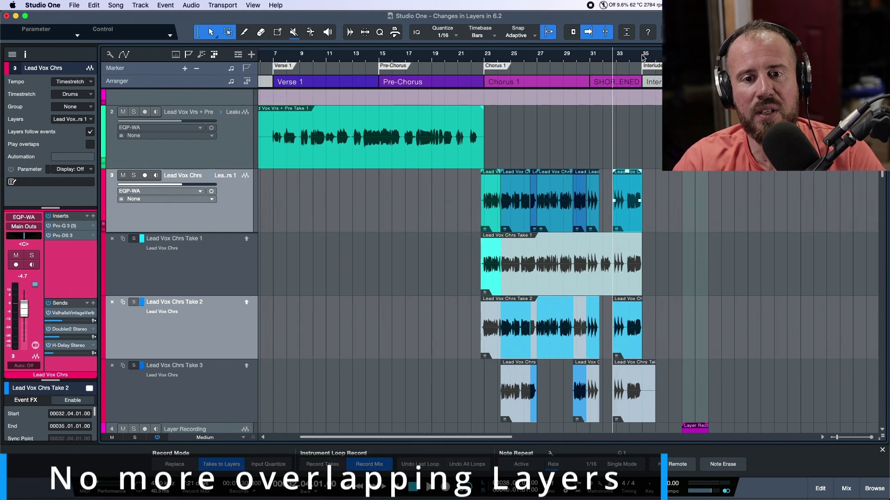
click(230, 205)
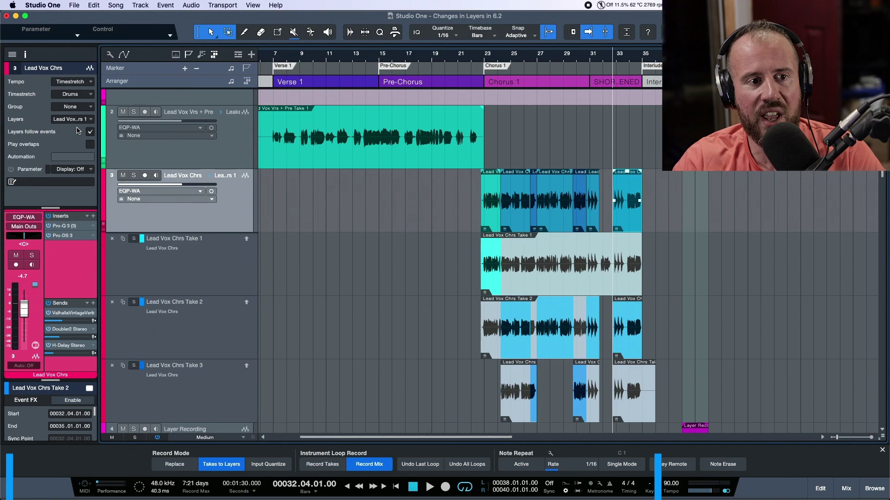
scroll(431, 214, right, 3)
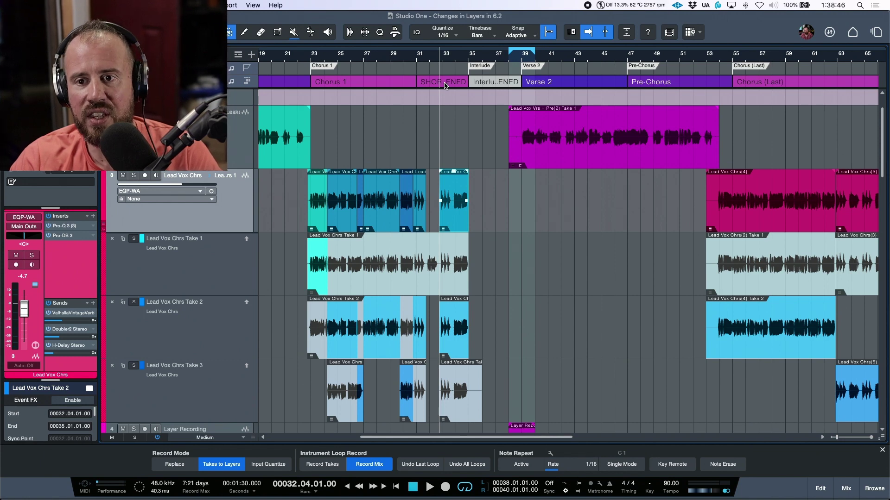
Step: Draw a new Pre-Chorus arranger section at bar 54 with the Paint tool
click(710, 56)
click(719, 56)
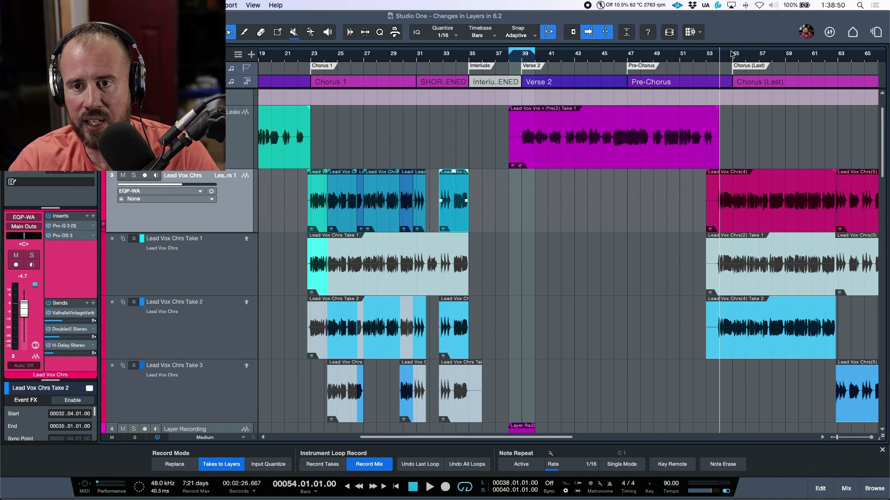
key(5)
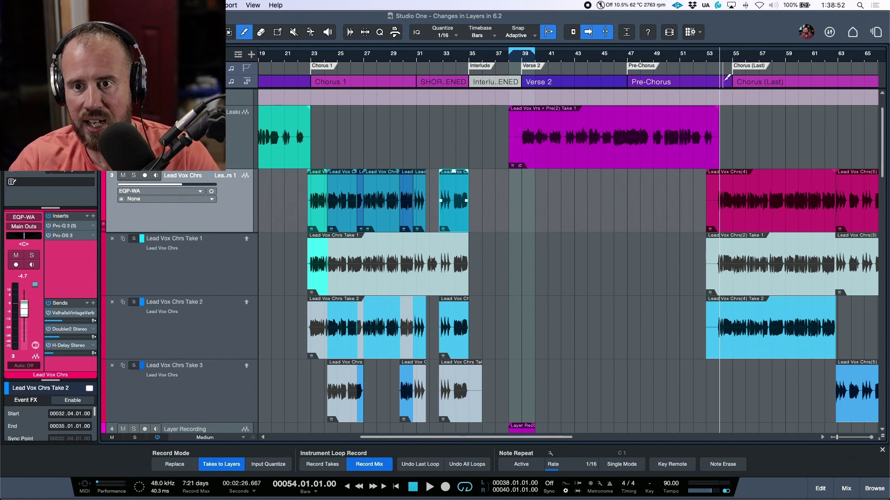
click(724, 80)
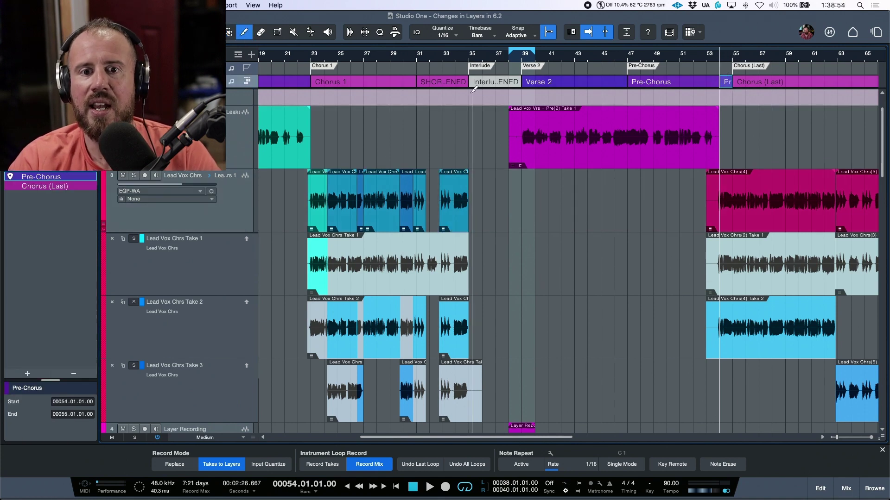
Step: Return to the Arrow tool and select the Chorus 1 and SHORTENED sections
key(1)
click(397, 83)
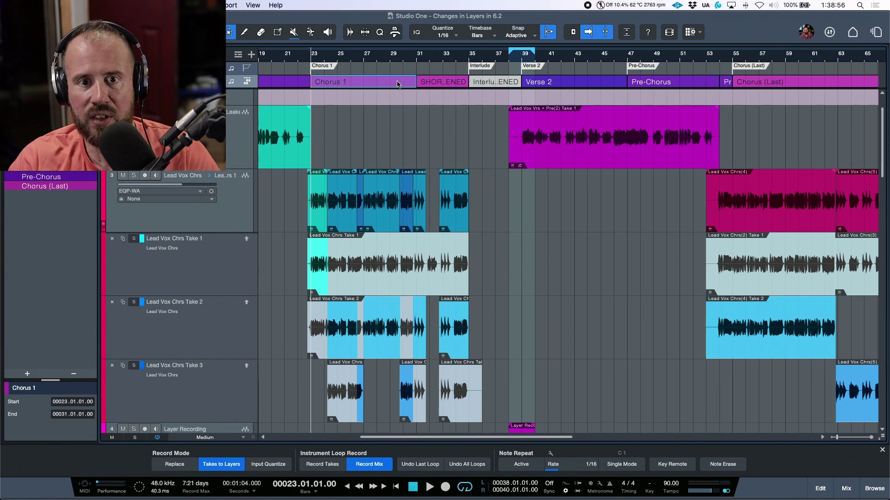
click(444, 83)
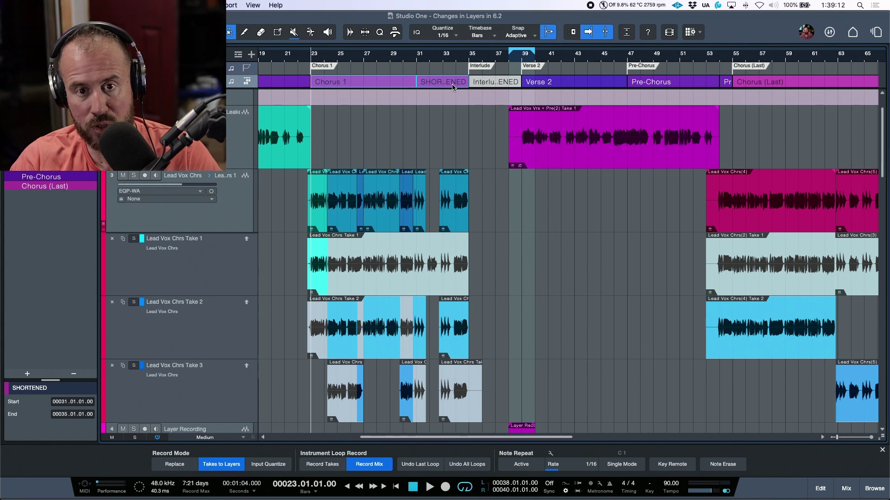
Step: Drag Chorus 1 and SHORTENED onto the bar 47 Pre-Chorus, then undo that copy
drag(453, 88, 673, 85)
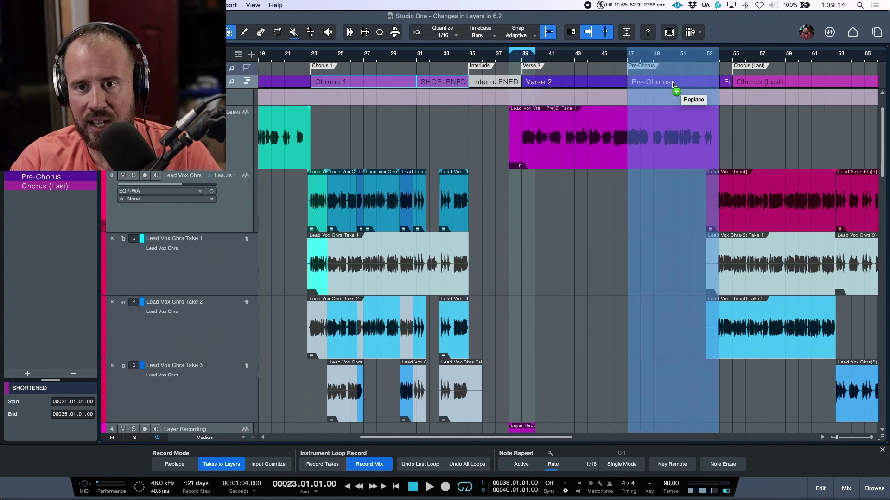
drag(672, 85, 673, 85)
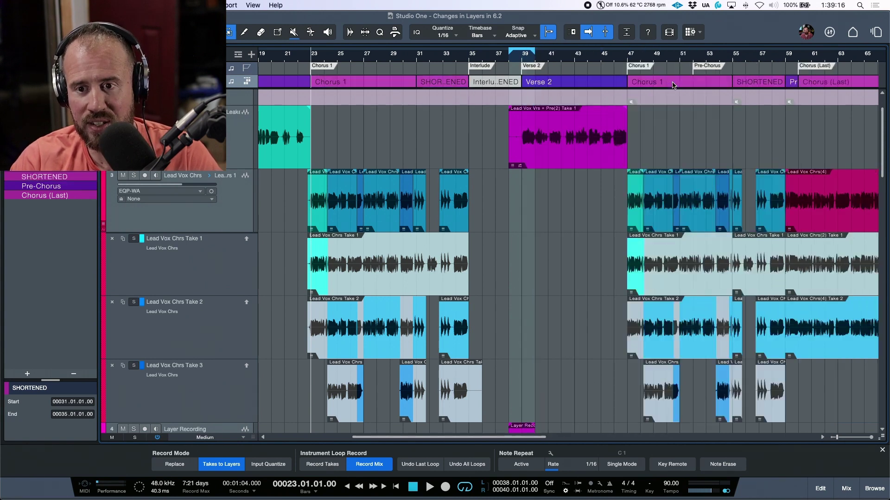
scroll(754, 105, right, 5)
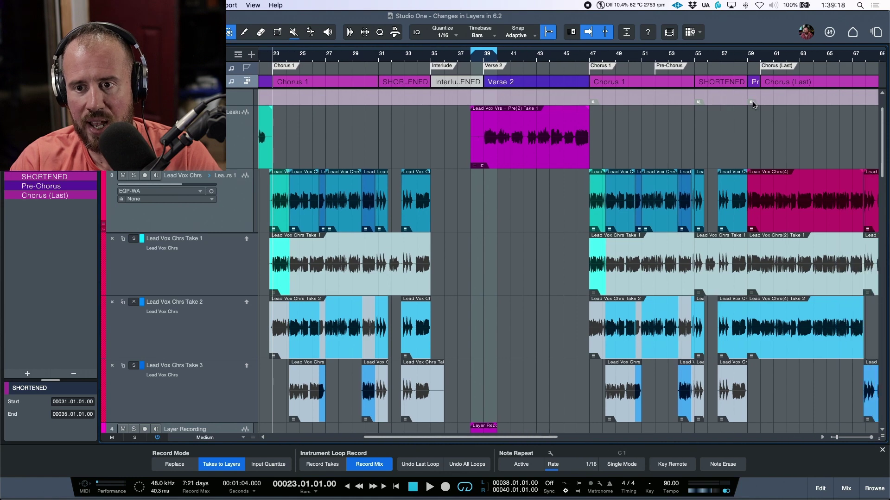
scroll(744, 107, right, 2)
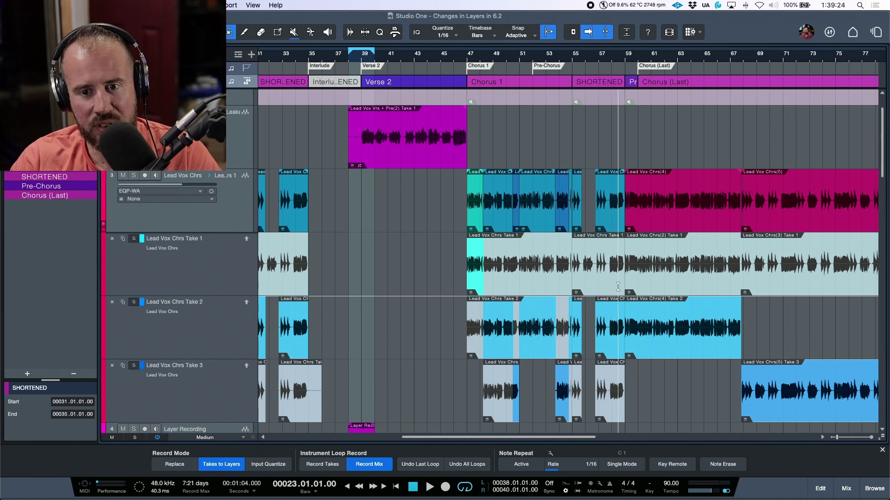
key(ctrl+z)
scroll(603, 281, left, 6)
scroll(603, 281, left, 10)
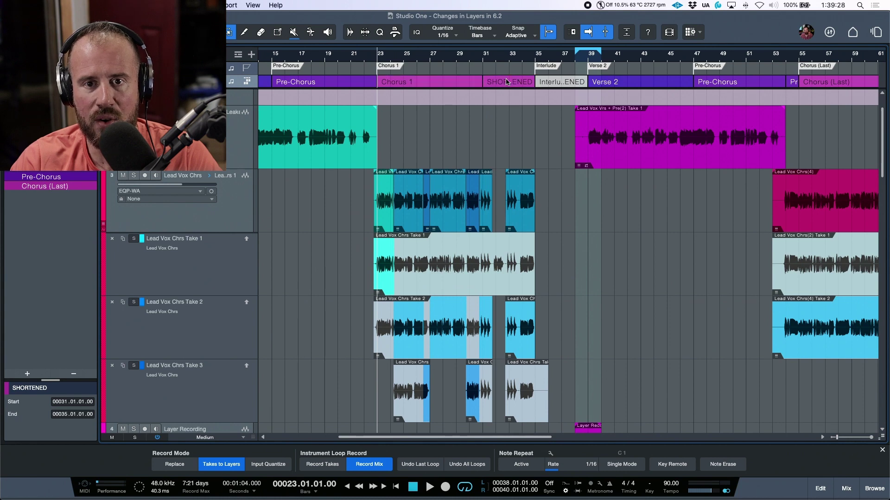
Step: Comp Take 3 around bar 30 and move its boundary with Take 2 to bar 31
click(464, 82)
scroll(465, 86, right, 11)
scroll(465, 86, left, 6)
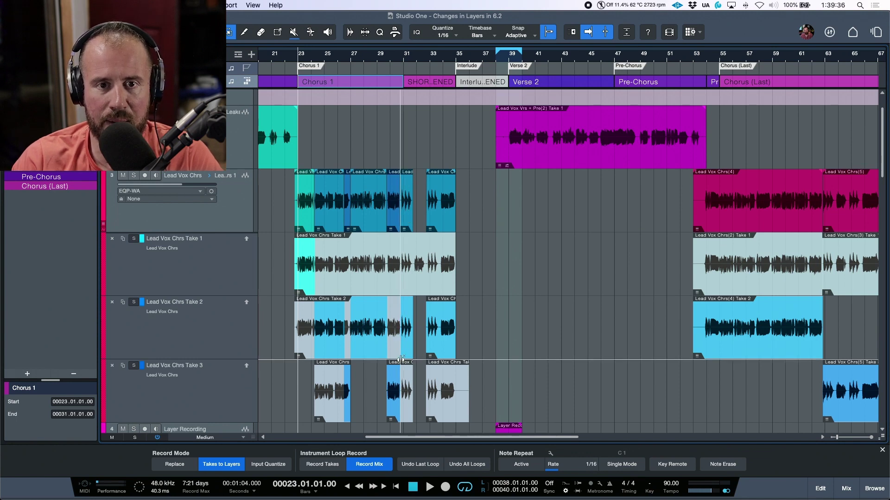
scroll(404, 59, up, 3)
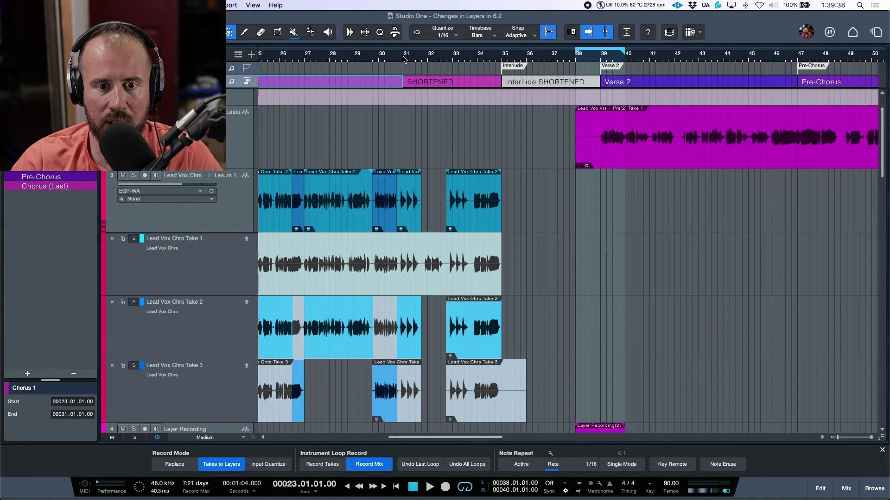
scroll(404, 58, up, 2)
click(401, 347)
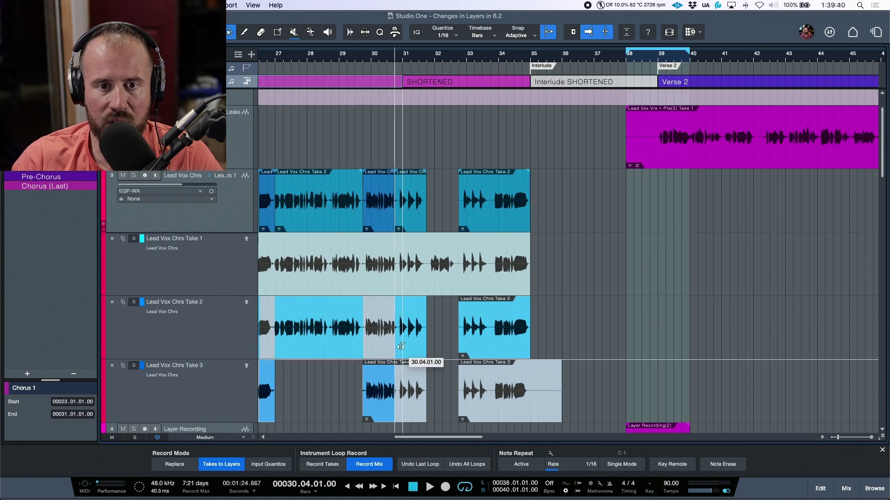
click(378, 395)
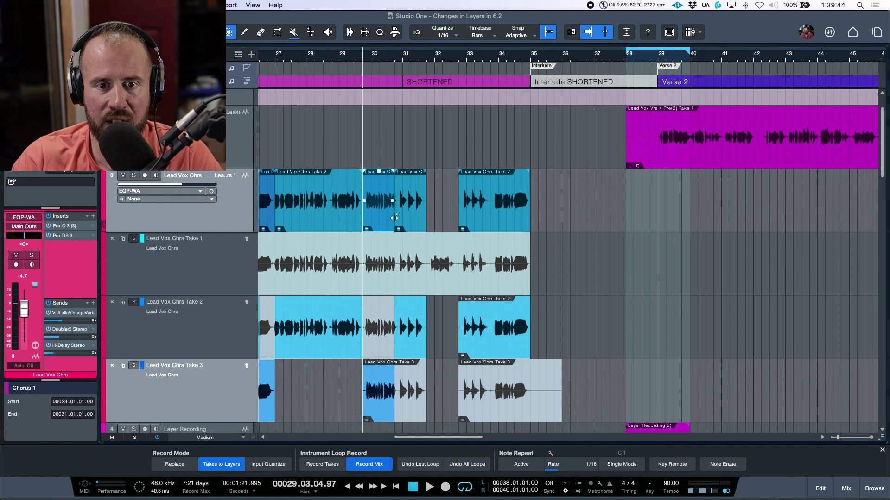
drag(394, 218, 400, 219)
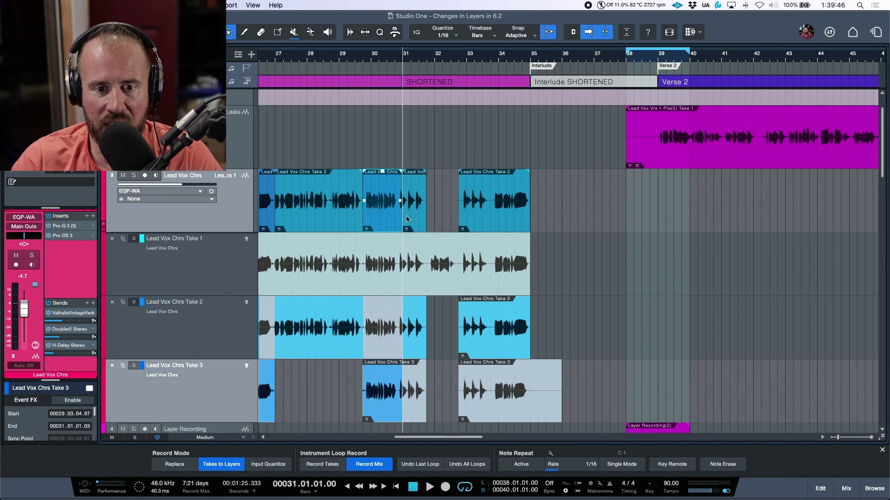
click(383, 82)
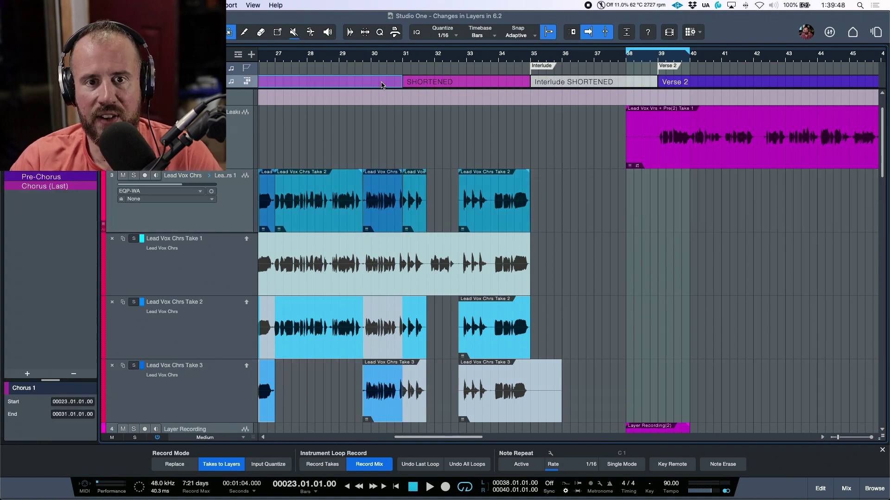
key(w)
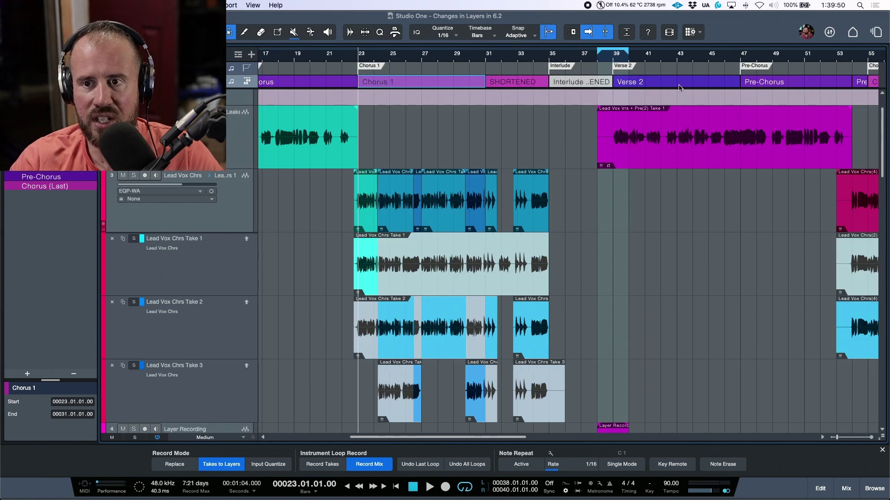
key(w)
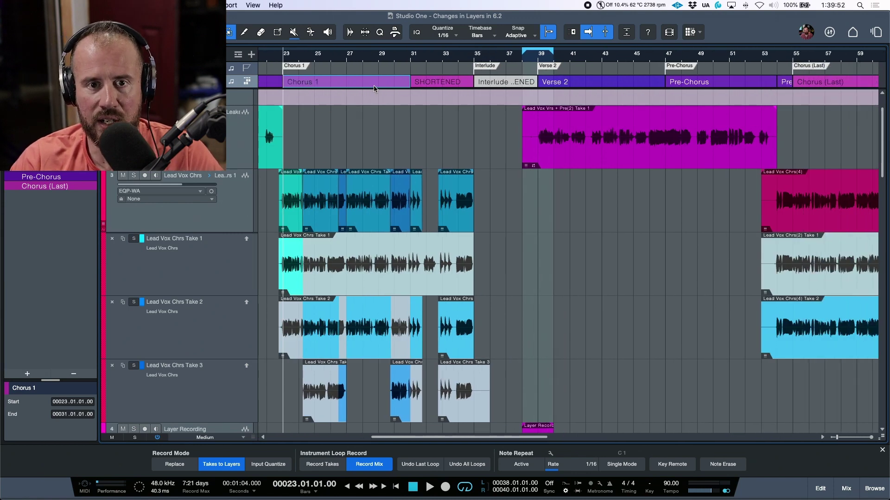
Step: Replace the Pre-Chorus at bar 47 with Chorus 1, then select the Lead Vox Chrs track
drag(375, 85, 739, 88)
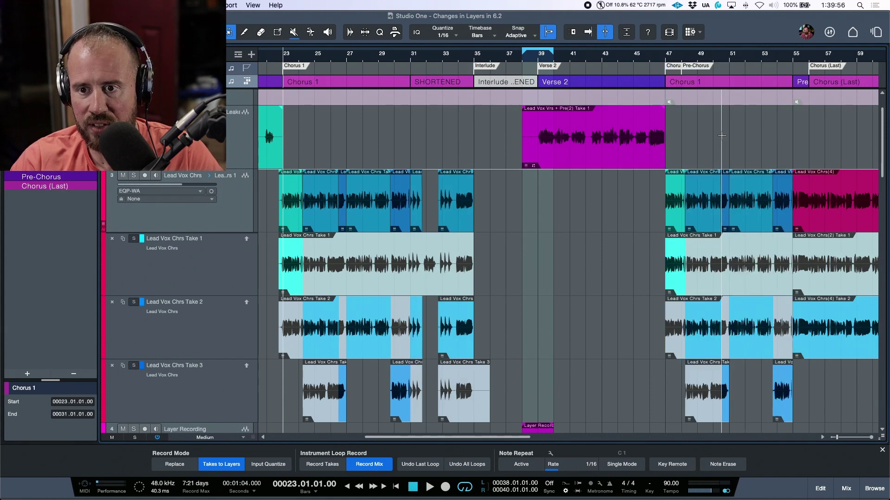
scroll(721, 144, right, 5)
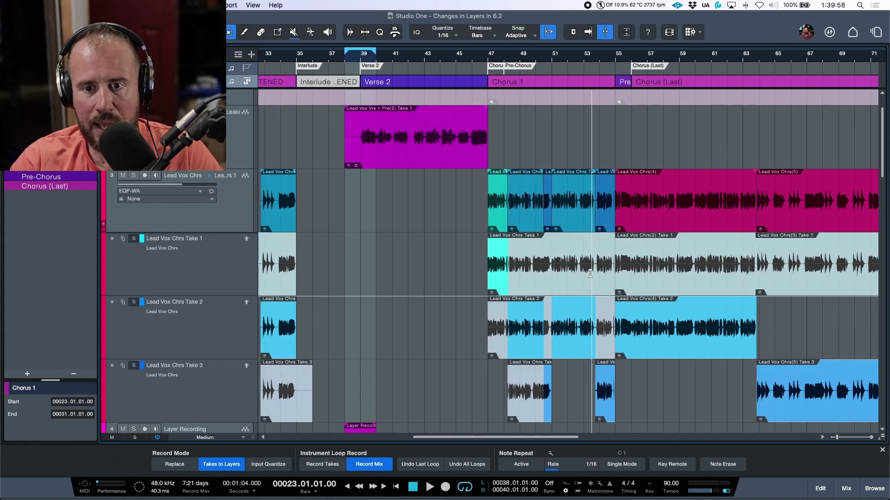
click(220, 225)
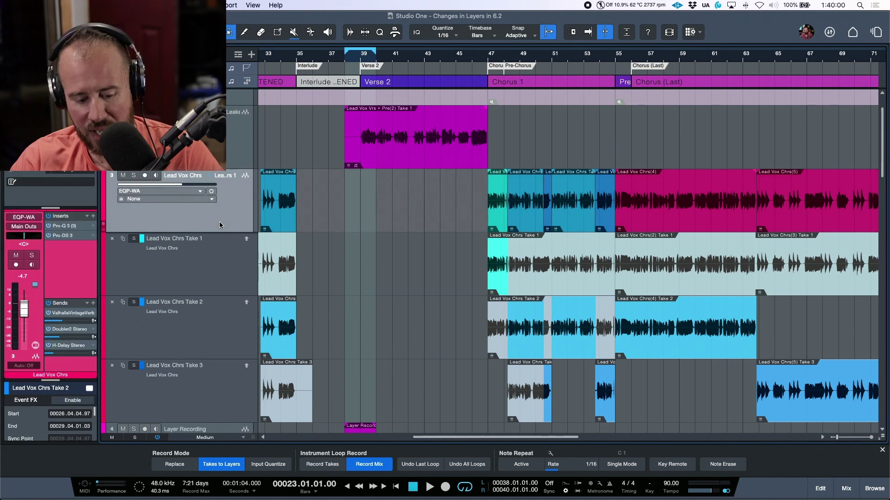
click(208, 175)
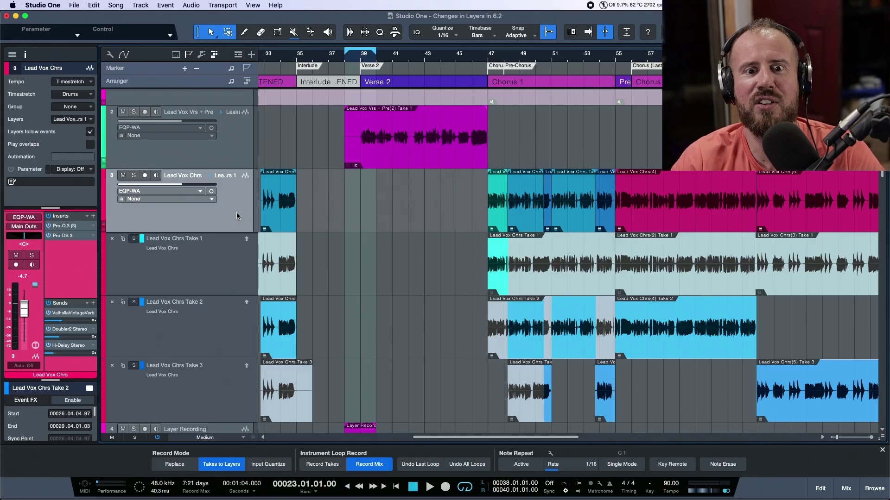
Step: Rubber-band select all Lead Vox Chrs comp events in Chorus 1, bars 23 to 35
scroll(396, 219, left, 5)
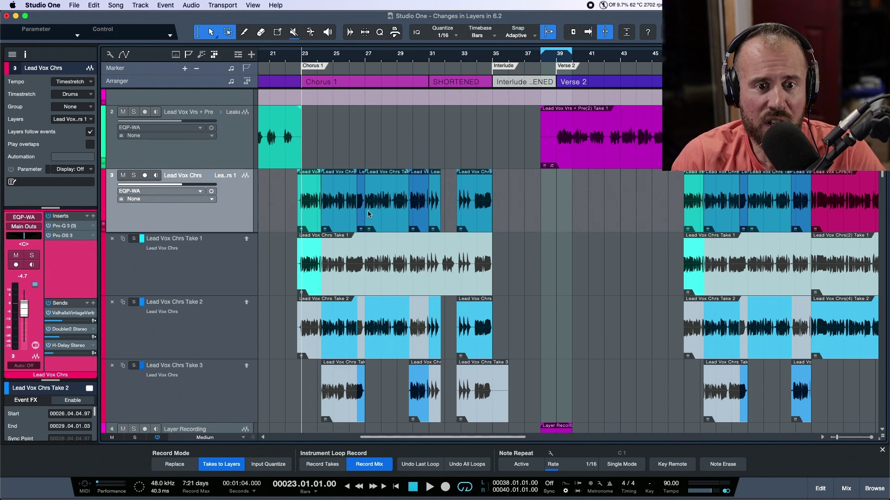
drag(527, 231, 337, 215)
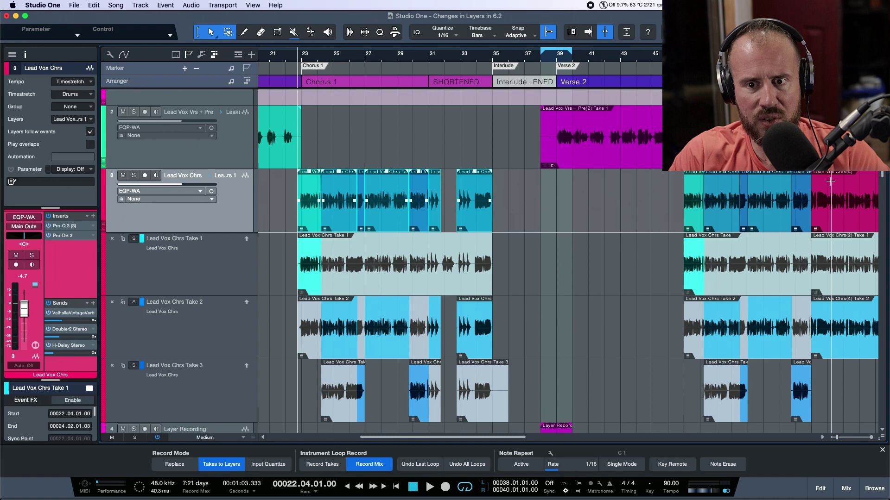
scroll(538, 259, right, 3)
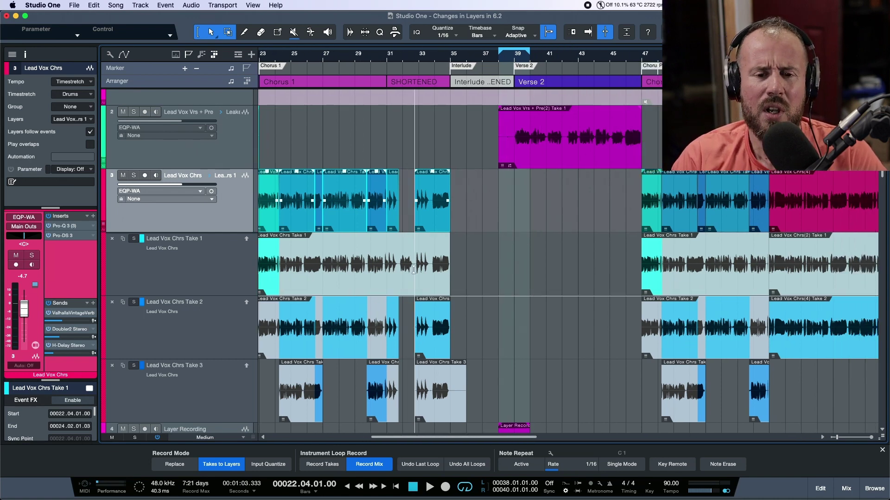
scroll(406, 182, left, 2)
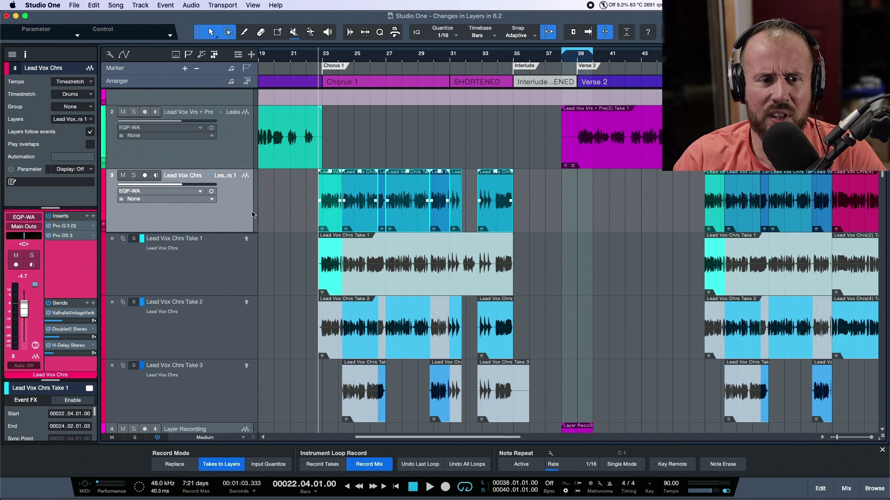
Step: With layers collapsed, Alt-copy the Chorus 1 comp events to around bar 94, then re-expand the take layers
key(ctrl+l)
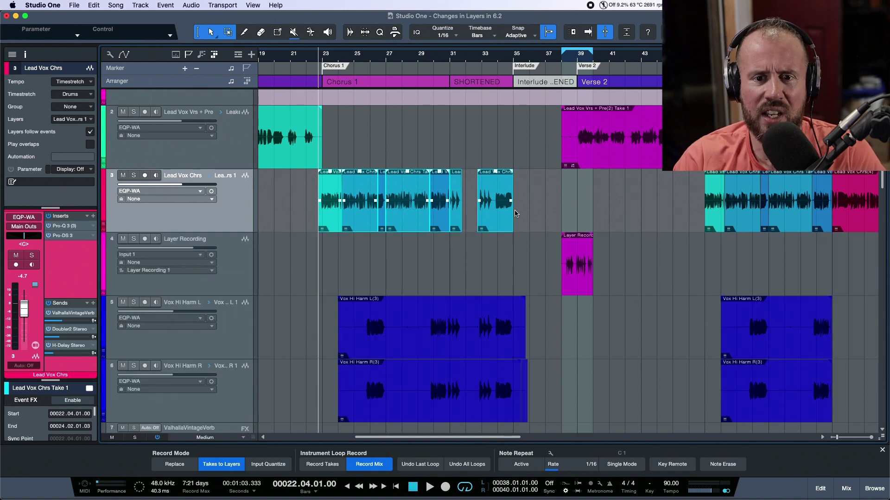
drag(562, 222, 289, 206)
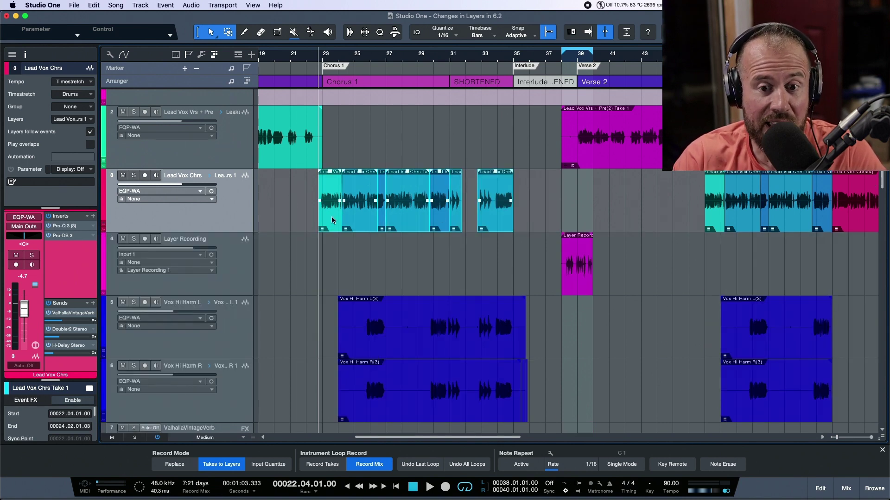
key(shift+z)
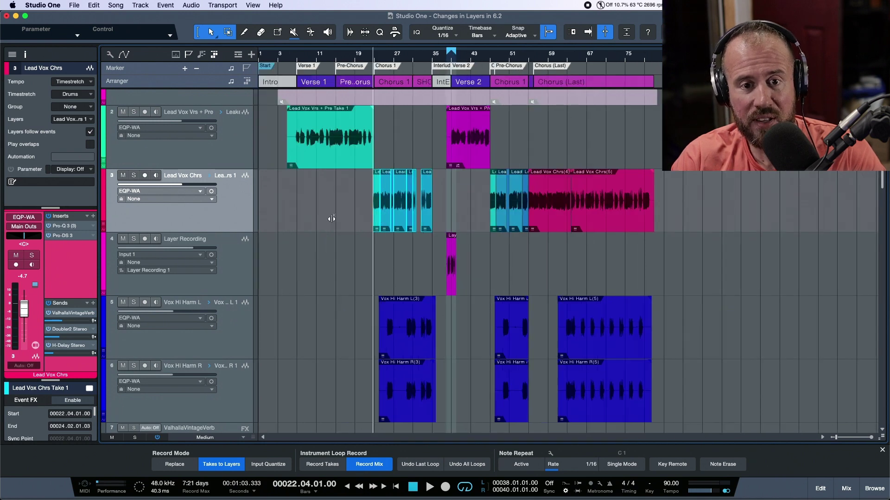
drag(386, 222, 731, 224)
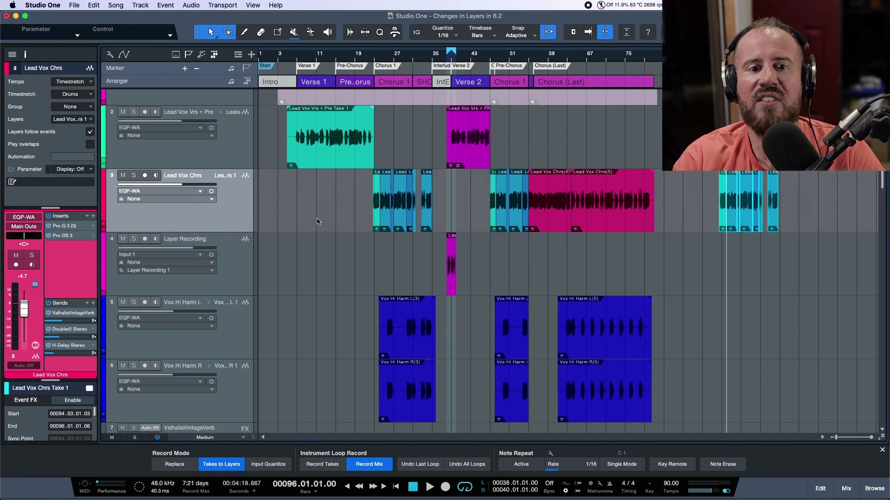
double_click(235, 215)
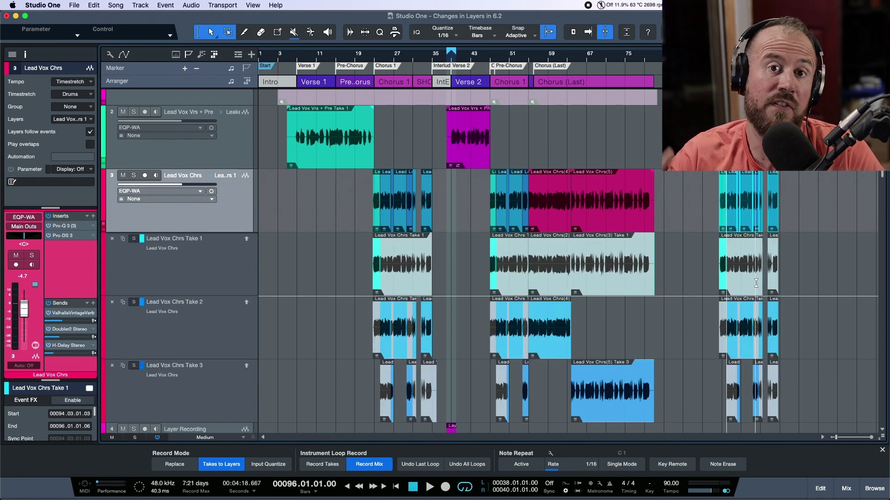